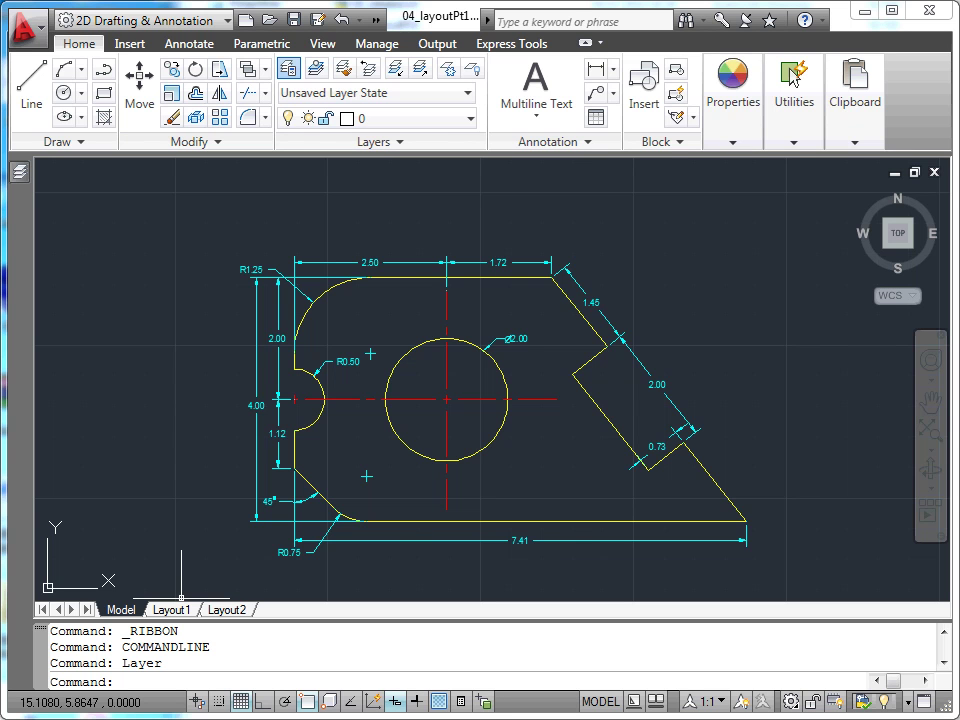
# - Switch to Layout1 and select the viewport holding the dimensioned part drawing
pyautogui.click(176, 610)
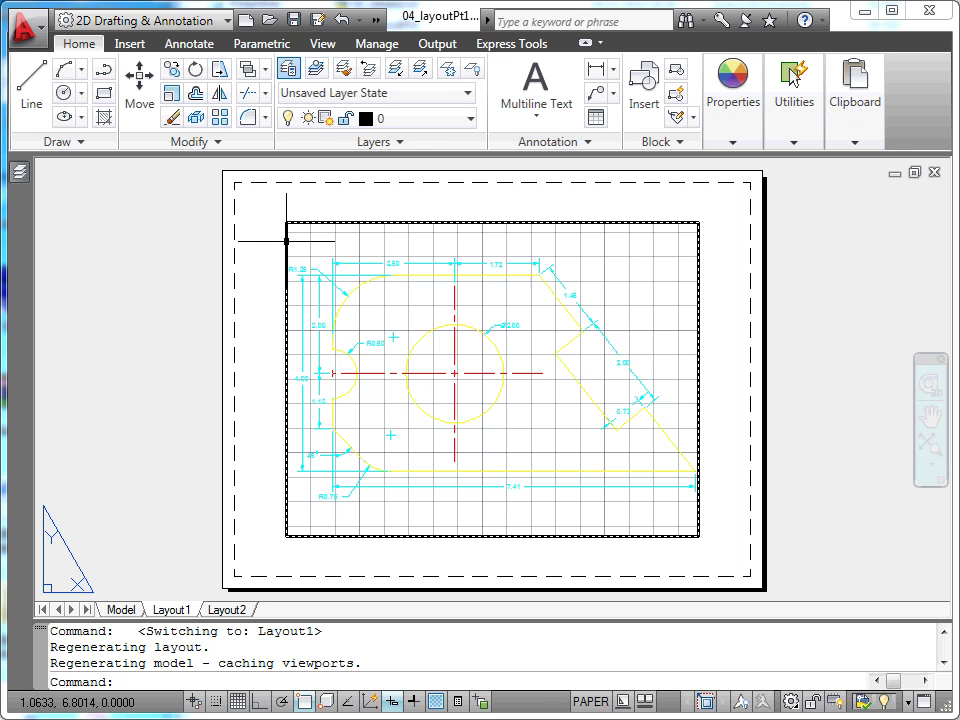
pyautogui.click(286, 243)
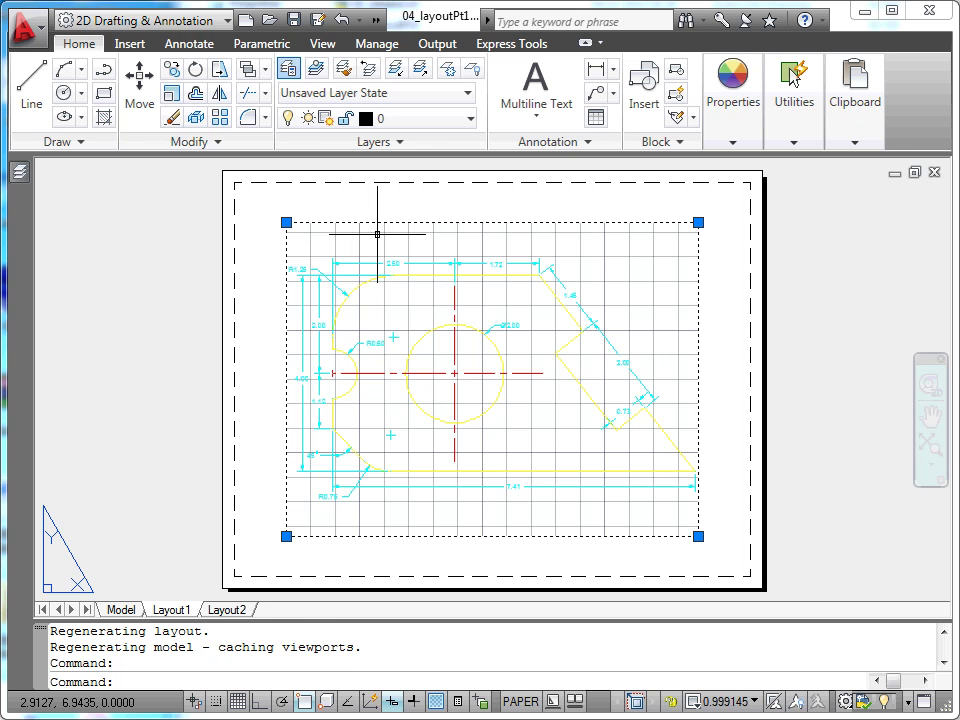
# - Erase the selected viewport so the Layout1 sheet is empty
pyautogui.press('Delete')
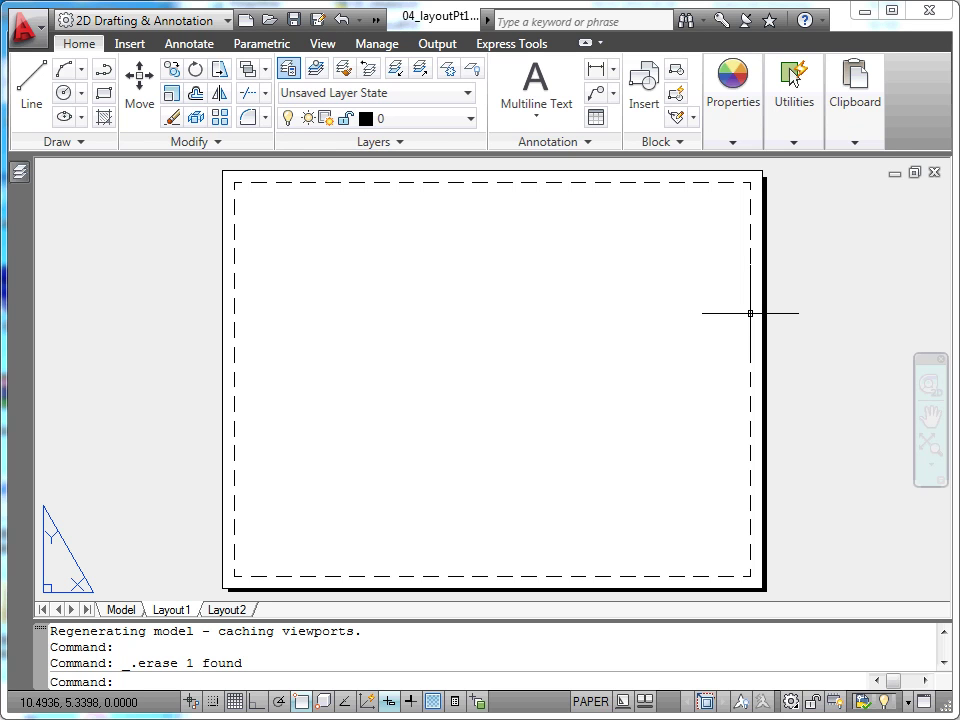
# - Open Layout1's page setup for modification via the Page Setup Manager
pyautogui.rightClick(168, 611)
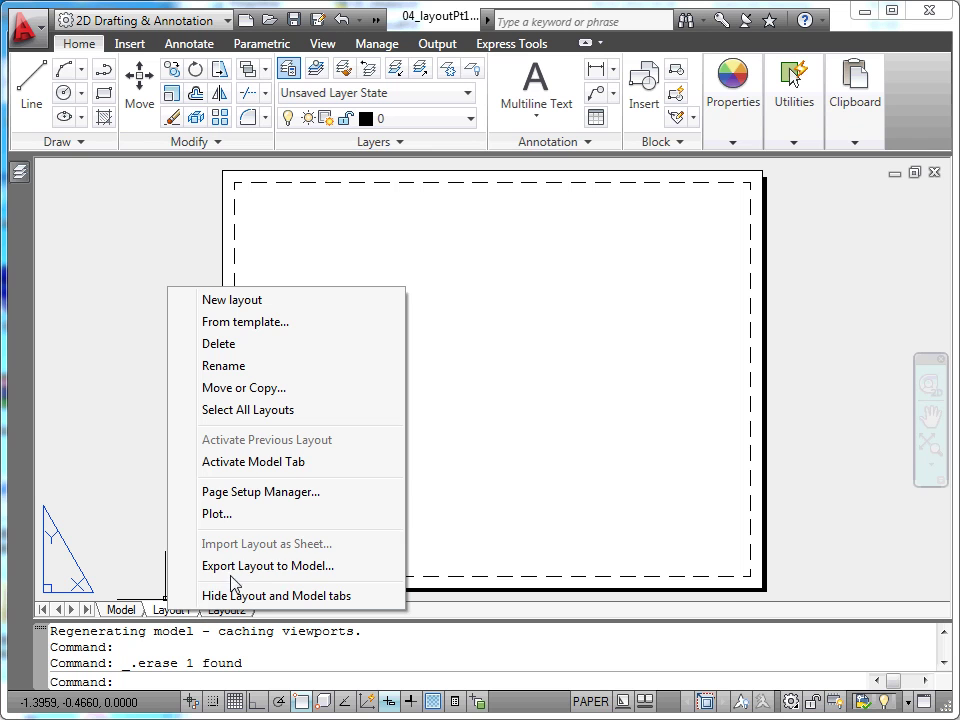
pyautogui.click(276, 494)
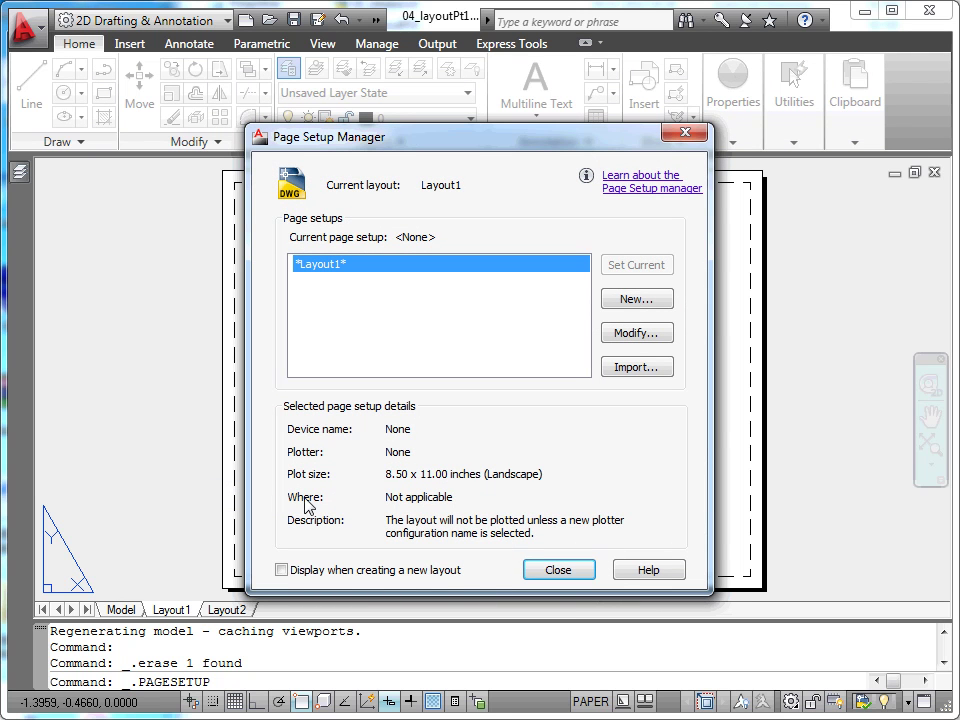
pyautogui.click(636, 336)
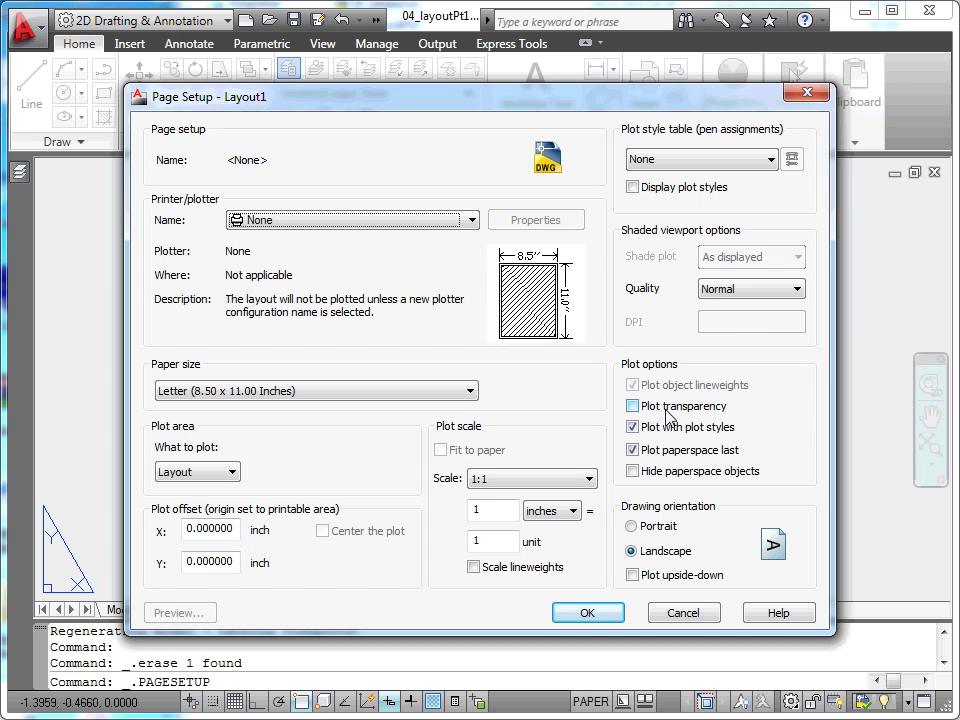
# - Set Layout1's printer/plotter to DWG To PDF.pc3
pyautogui.click(471, 220)
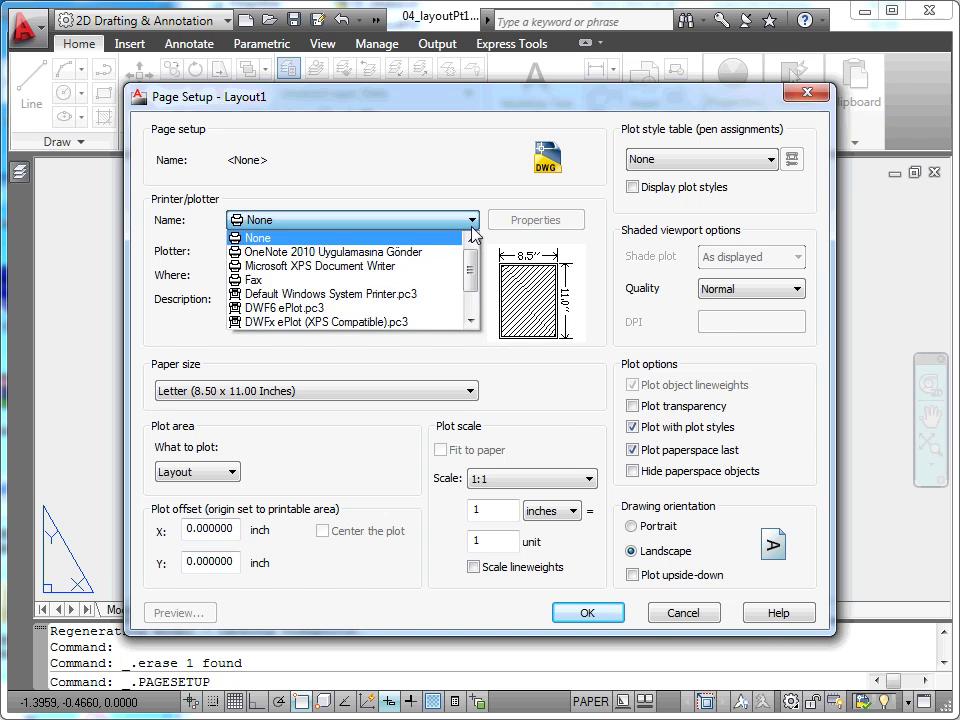
pyautogui.moveTo(470, 265); pyautogui.dragTo(475, 300)
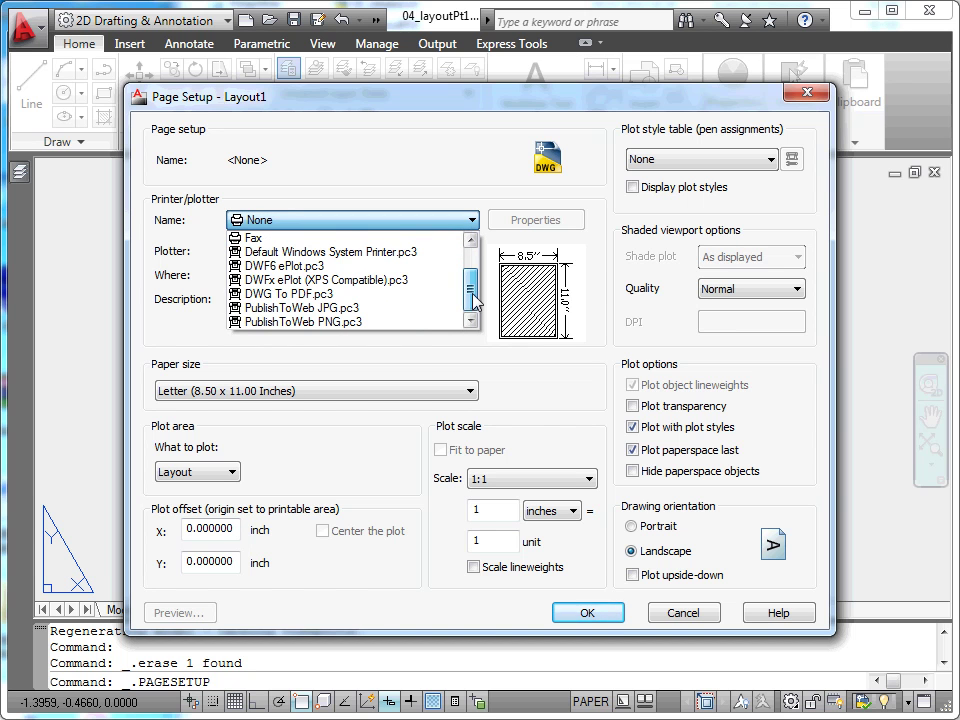
pyautogui.click(403, 295)
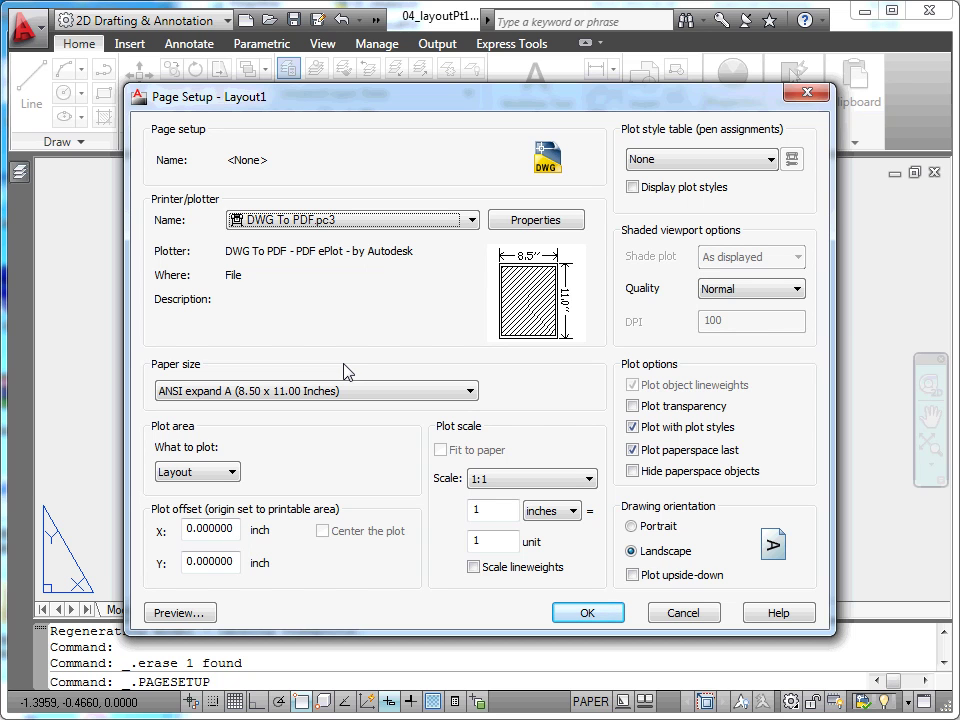
pyautogui.click(234, 474)
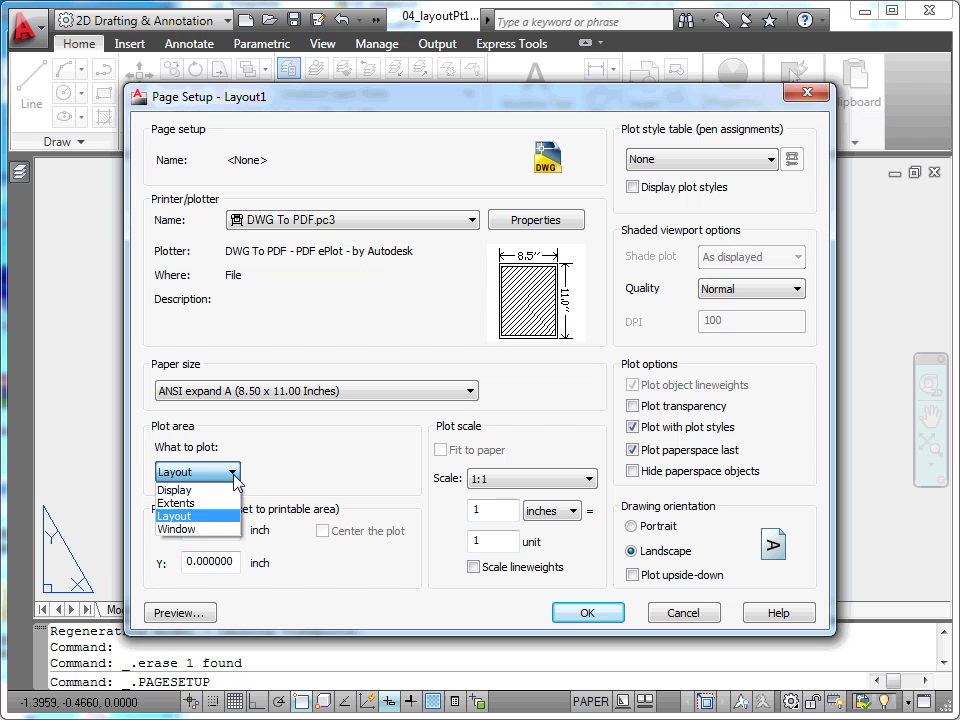
pyautogui.click(213, 516)
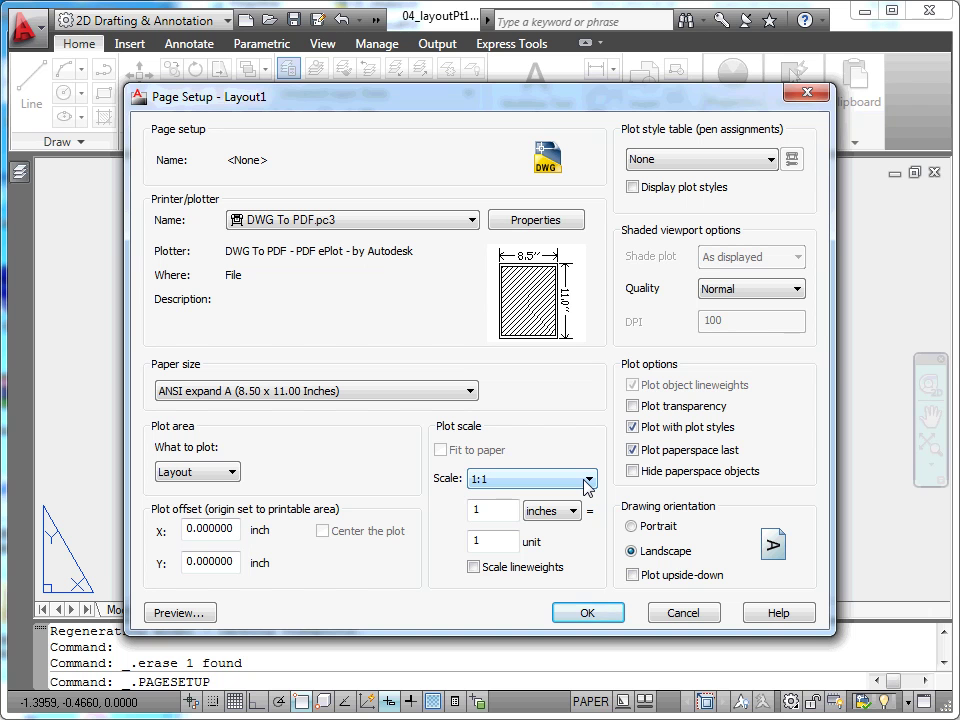
# - Apply the DWG To PDF.pc3 page setup and close the Page Setup Manager
pyautogui.click(602, 614)
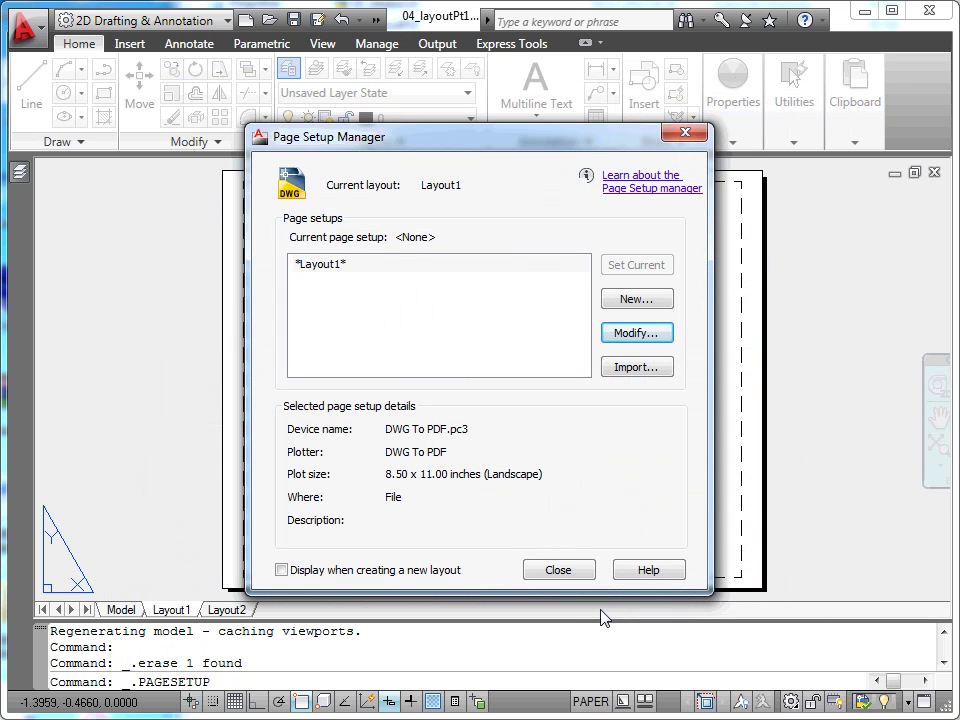
pyautogui.click(572, 570)
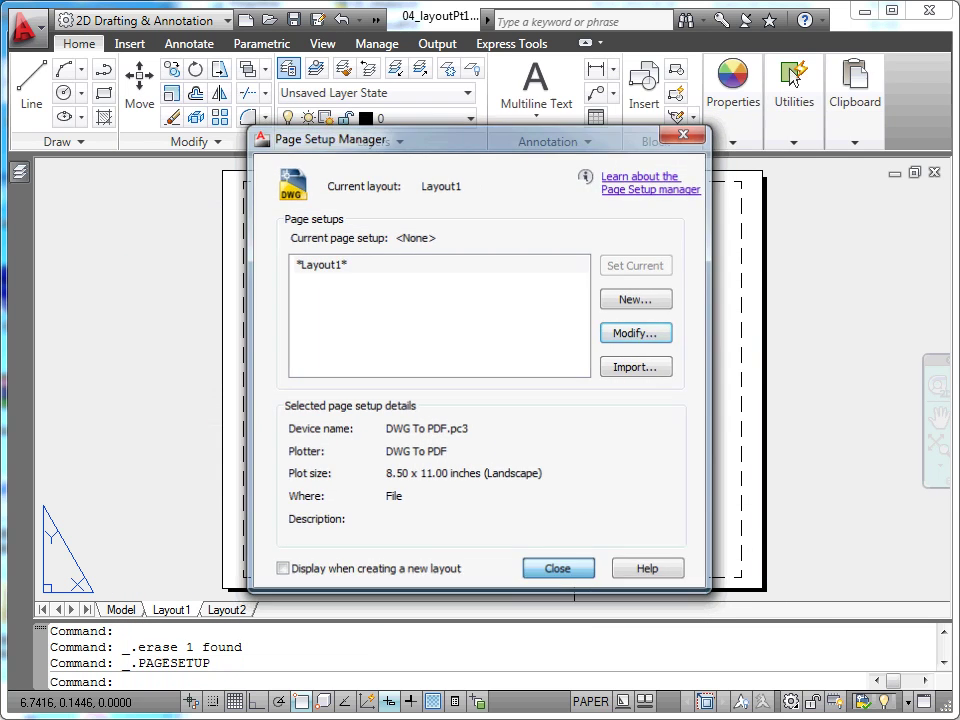